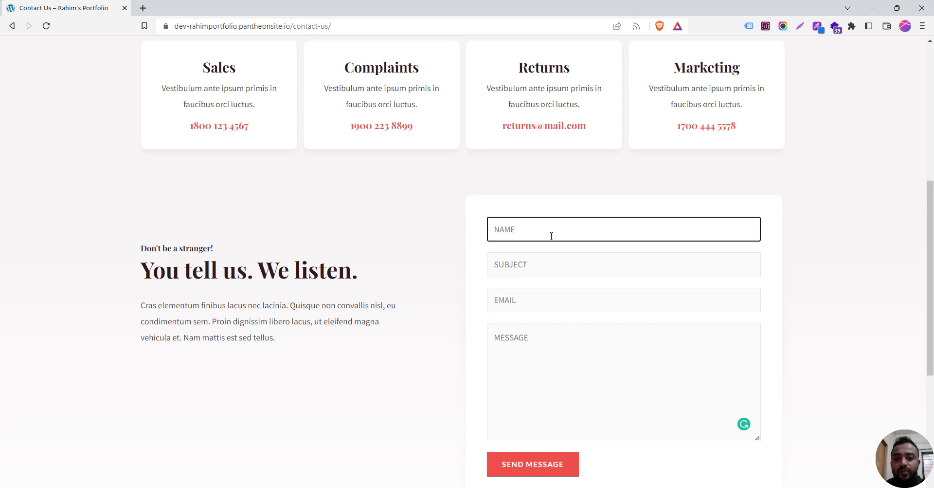
Examine the Name, Subject, Email and Message fields of the contact form on the Contact Us page.
click(542, 262)
click(542, 296)
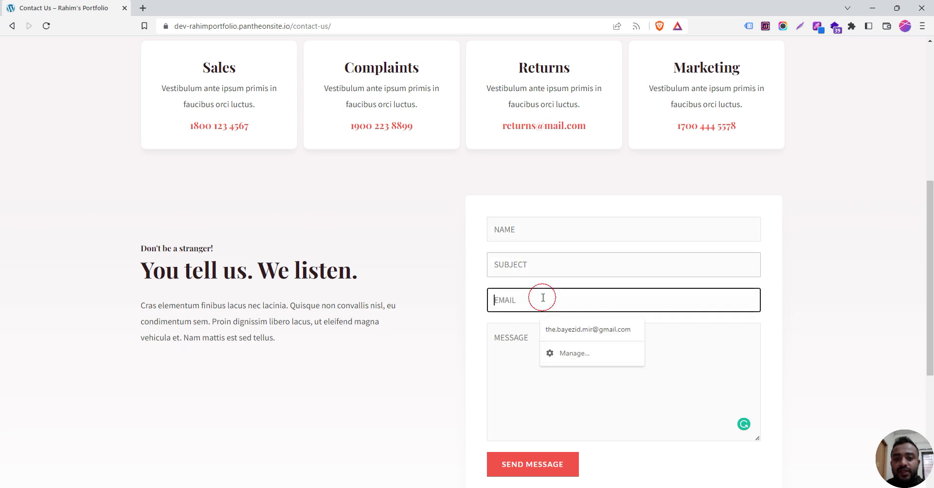
click(513, 340)
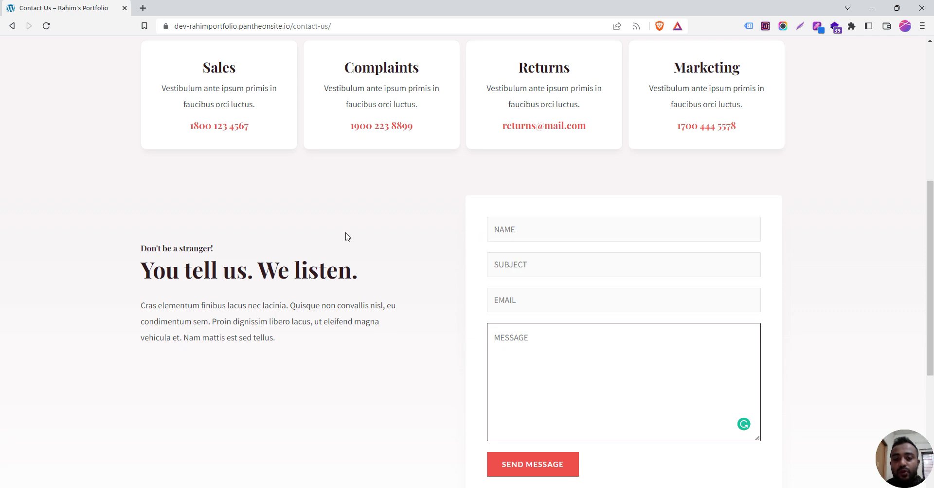
click(496, 221)
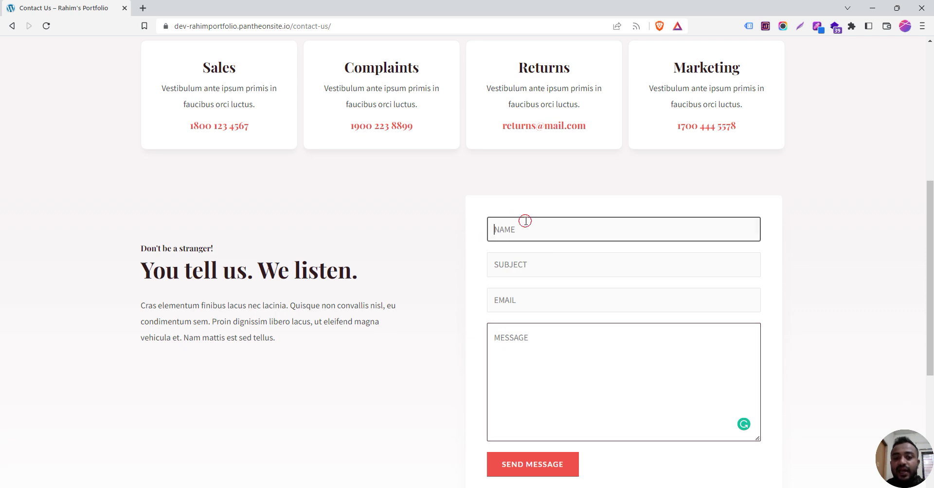
click(529, 262)
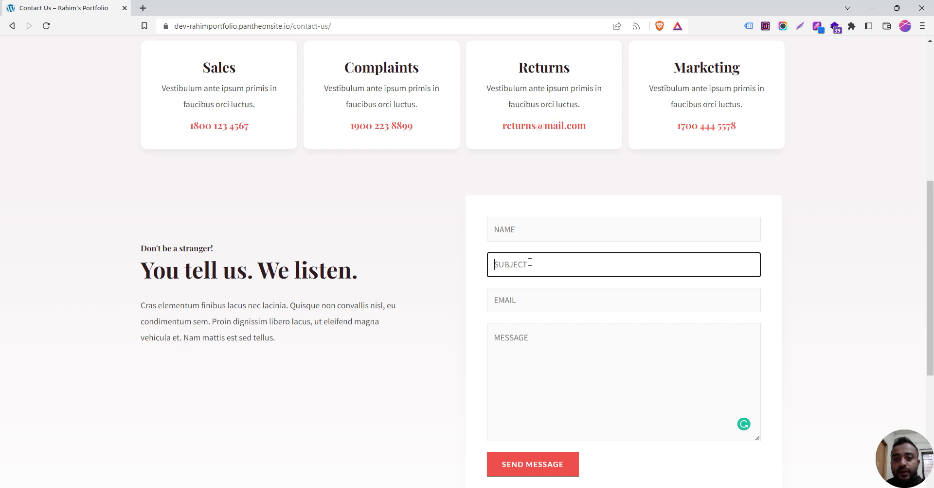
click(532, 293)
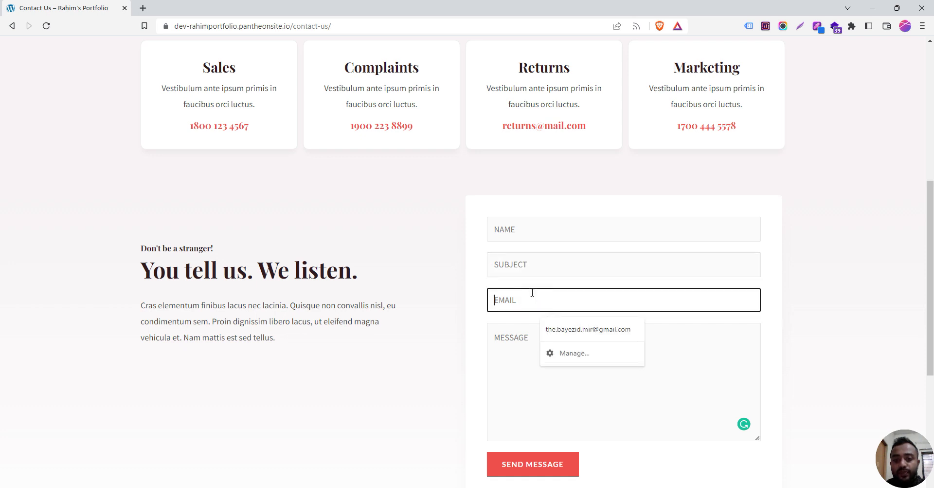
click(530, 351)
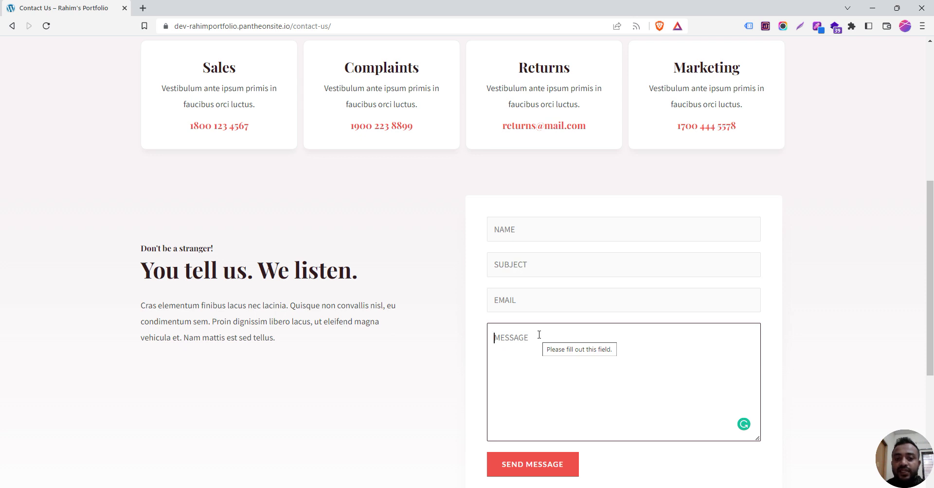
click(516, 231)
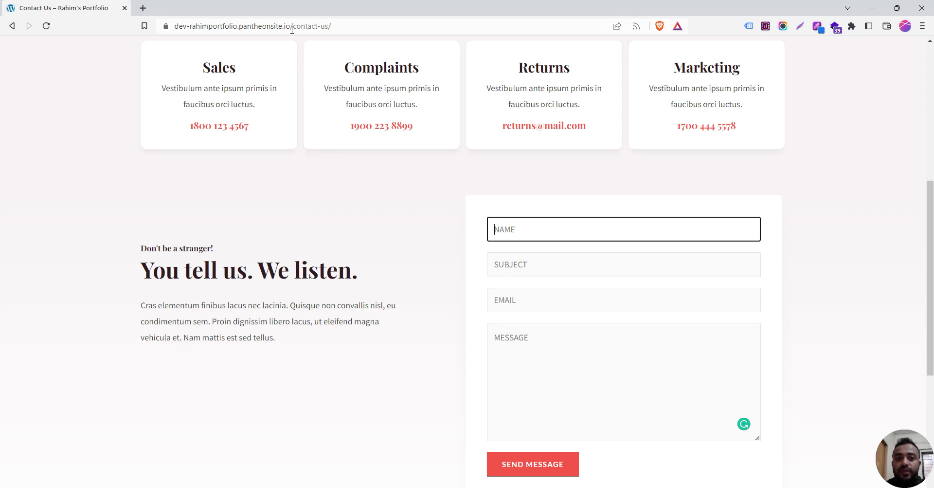
Go to the site's WordPress admin login page by replacing contact-us in the address with wp-admin.
drag(294, 30, 343, 27)
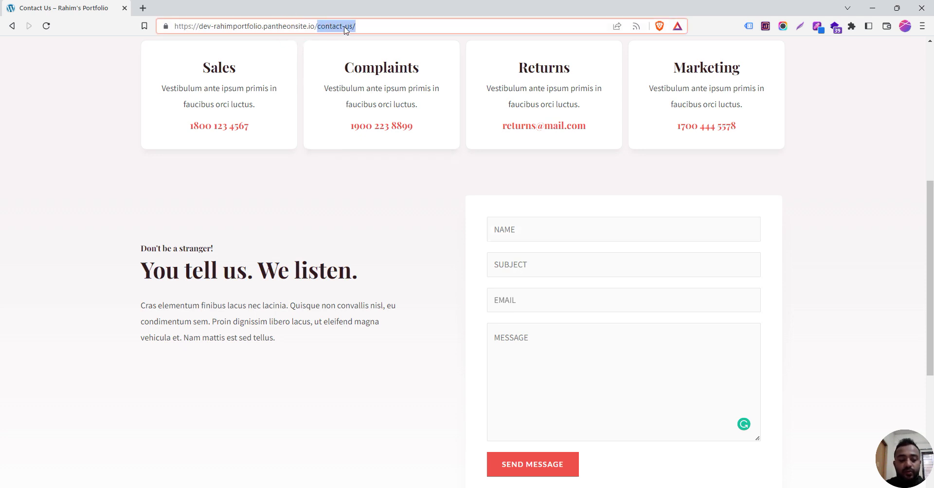
text(wp-a)
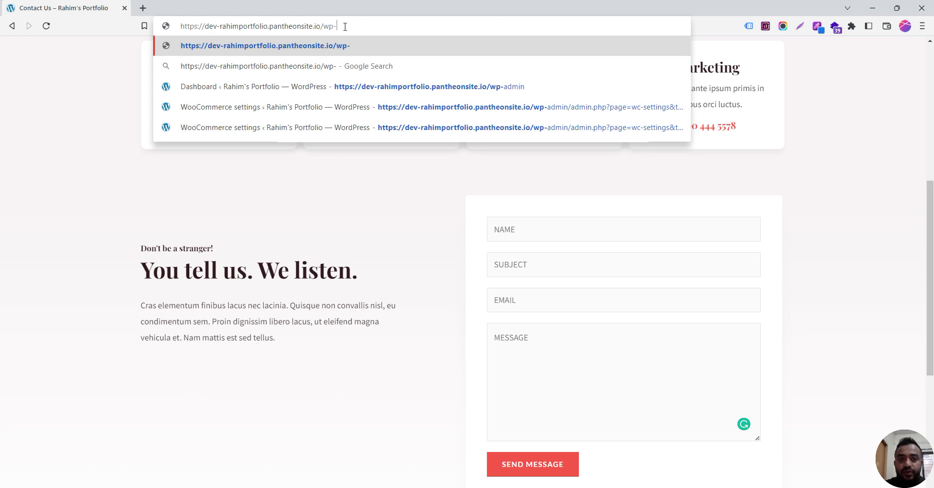
text(dmin)
key(Return)
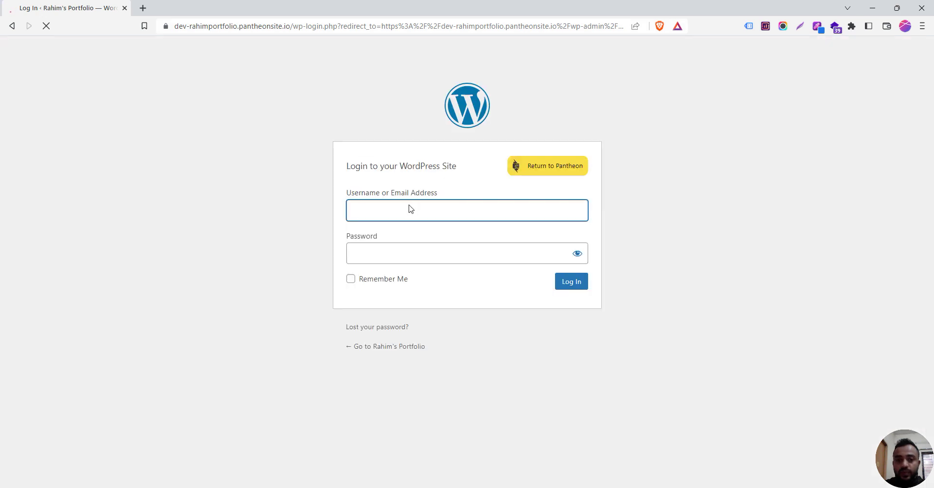
Log in to the WordPress site with the saved username and account password.
click(372, 211)
click(424, 248)
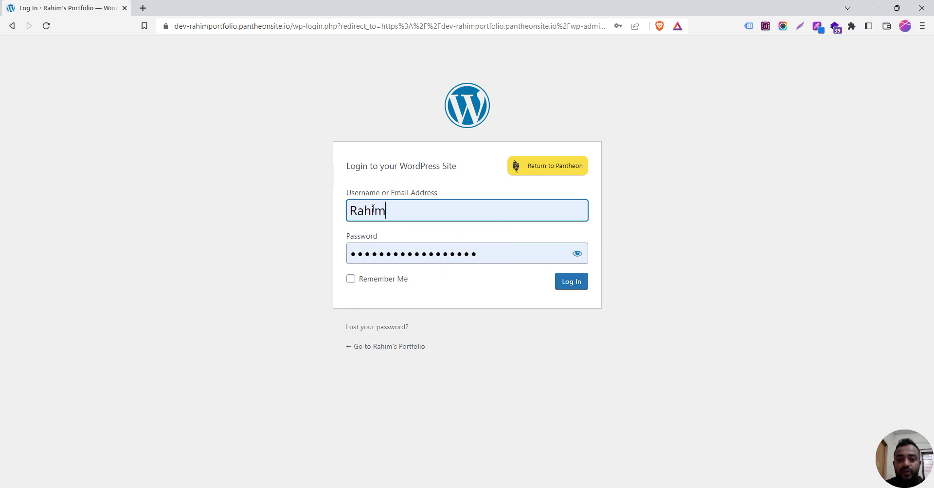
click(574, 287)
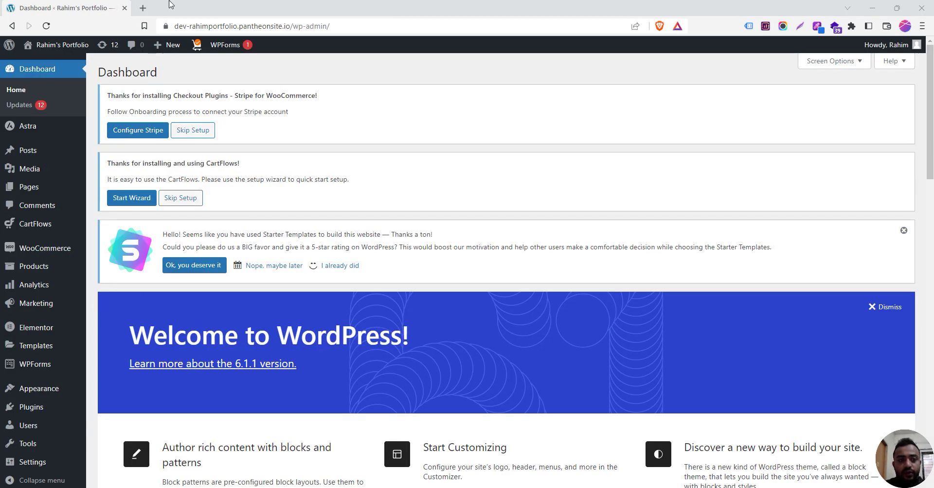
Open the site's contact-us page in a second browser tab and view its contact form while logged in.
click(143, 8)
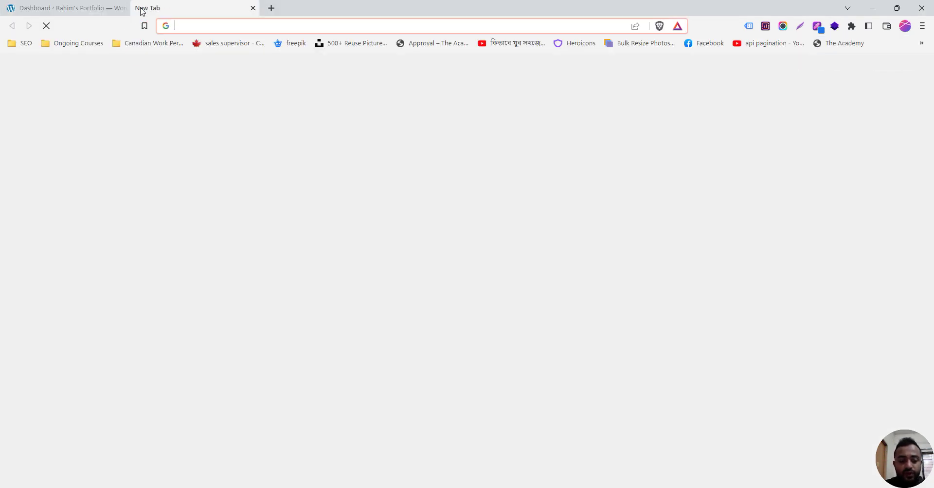
text(web)
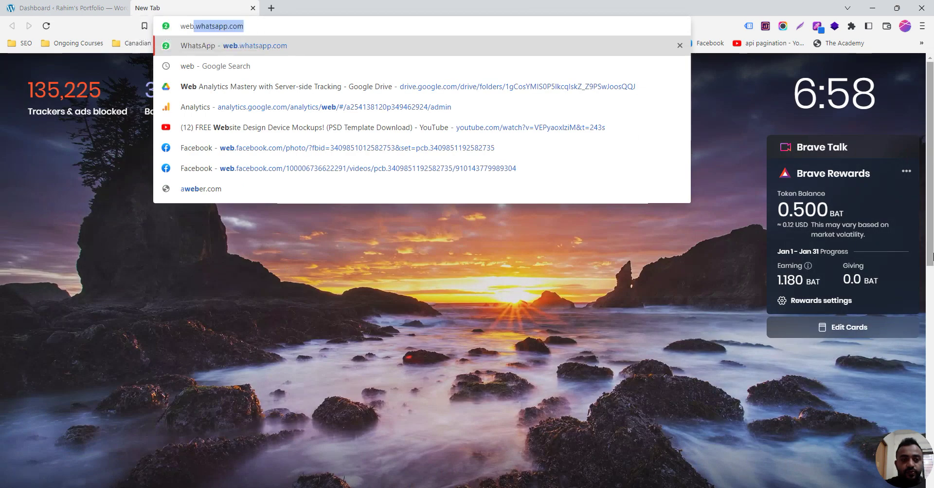
key(ctrl+a)
text(dev-r)
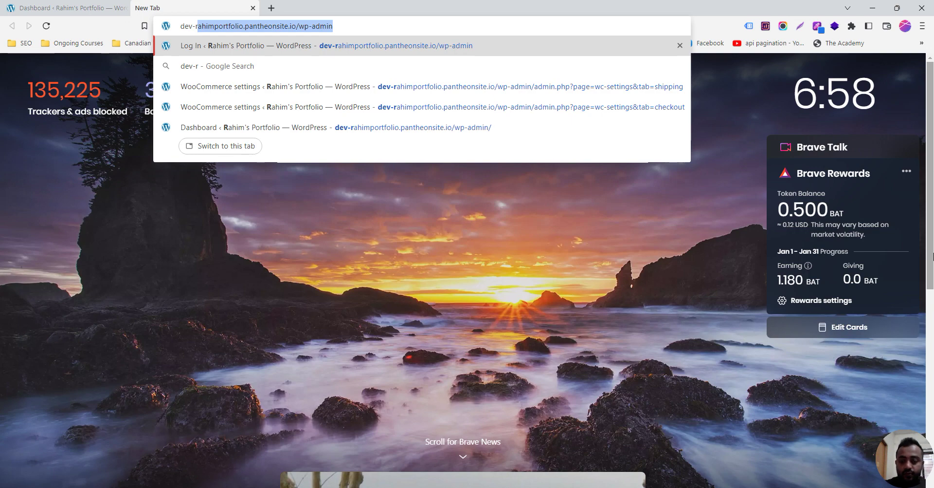
key(End)
key(Return)
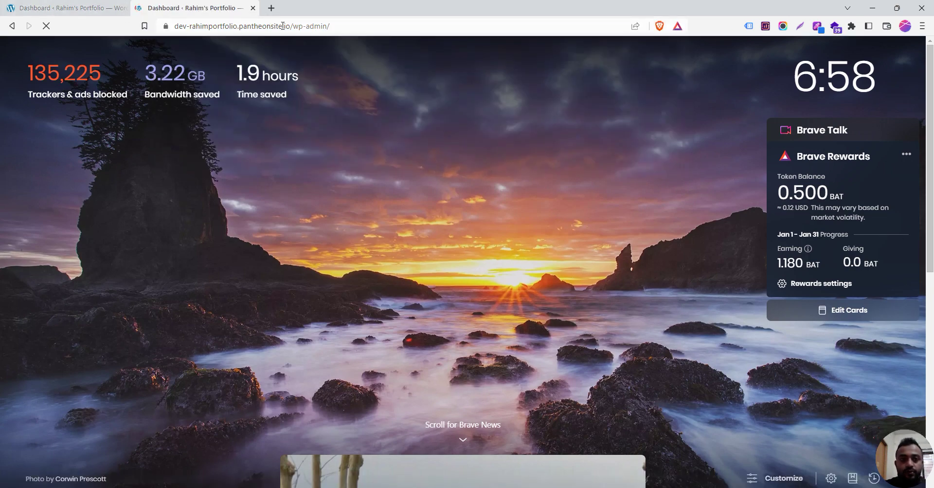
drag(293, 26, 401, 37)
key(BackSpace)
key(Return)
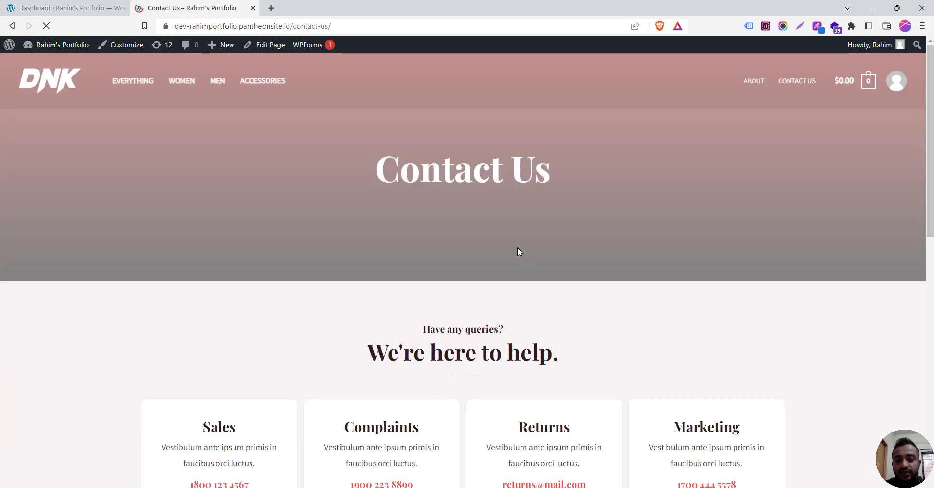
scroll(561, 273, down, 6)
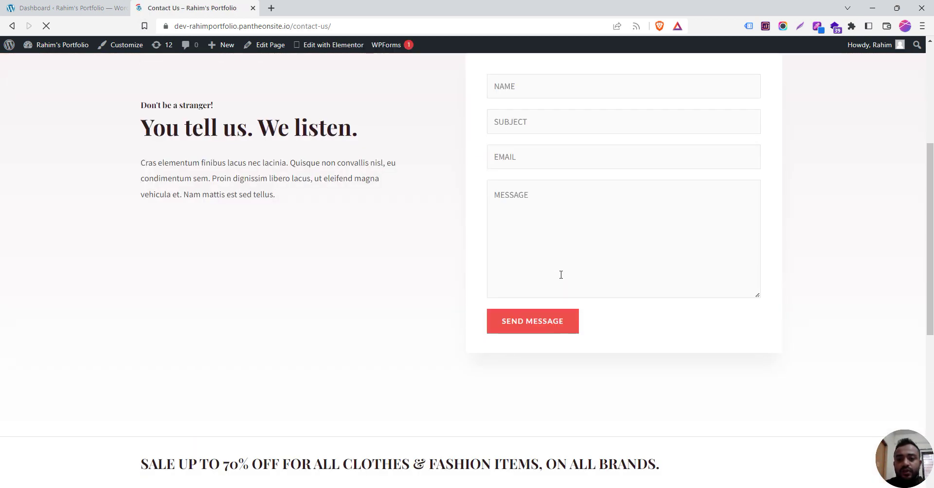
scroll(561, 275, up, 8)
scroll(561, 277, down, 5)
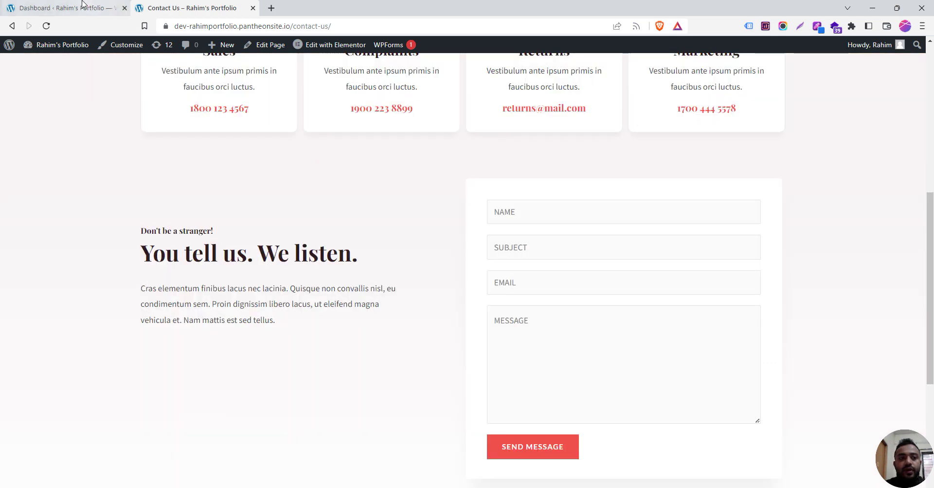
Return to the WordPress dashboard and search the plugins available to add for "contact form 7".
click(70, 6)
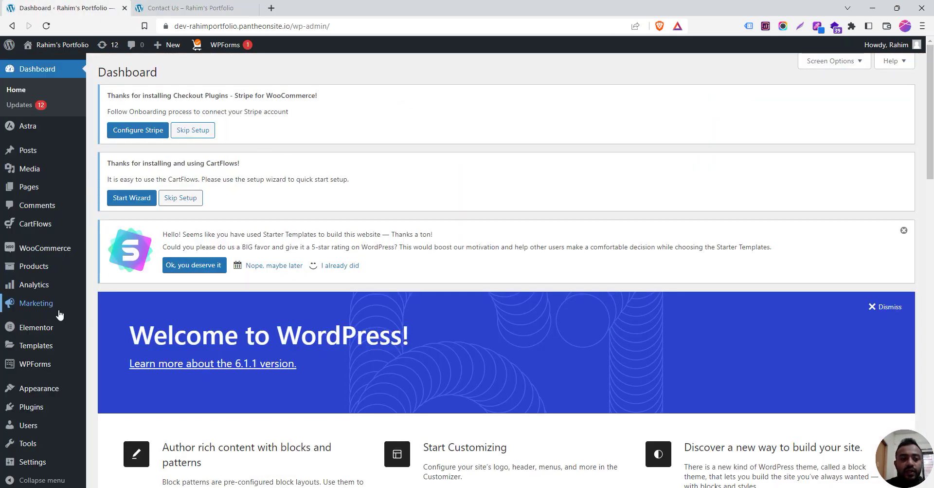
mouse_move(34, 412)
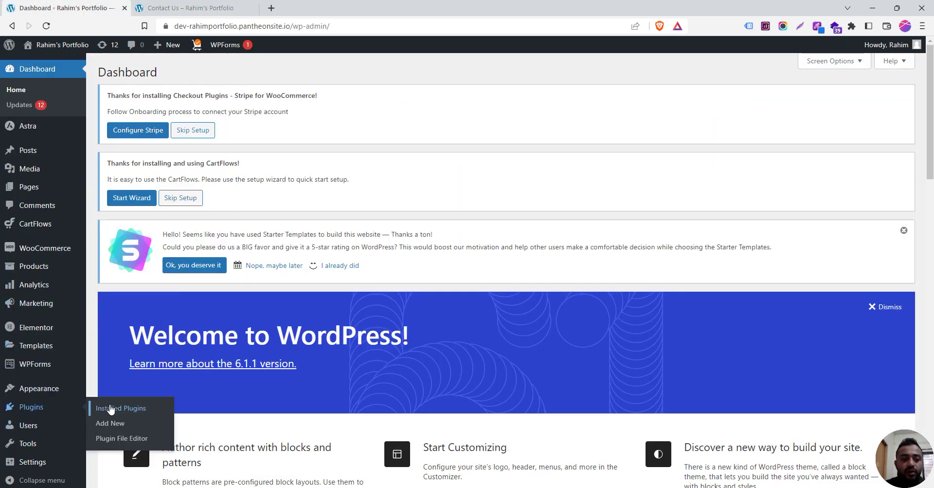
click(115, 425)
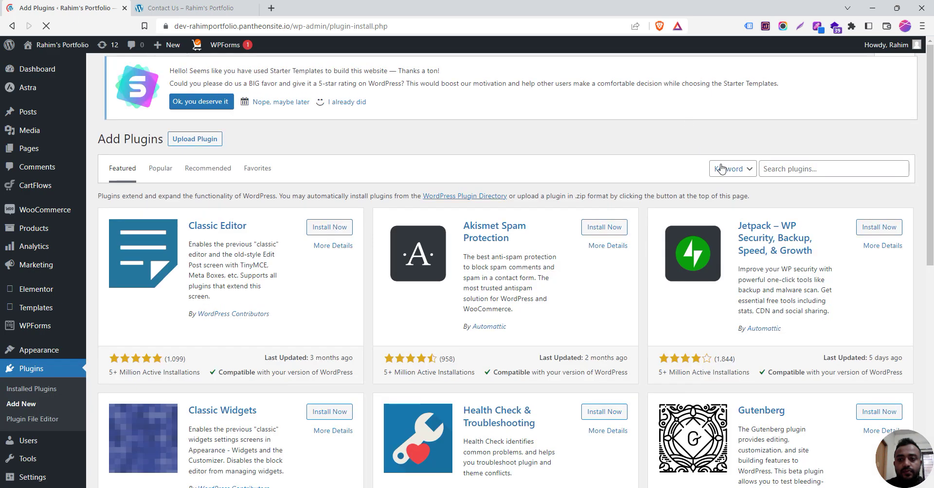
click(804, 171)
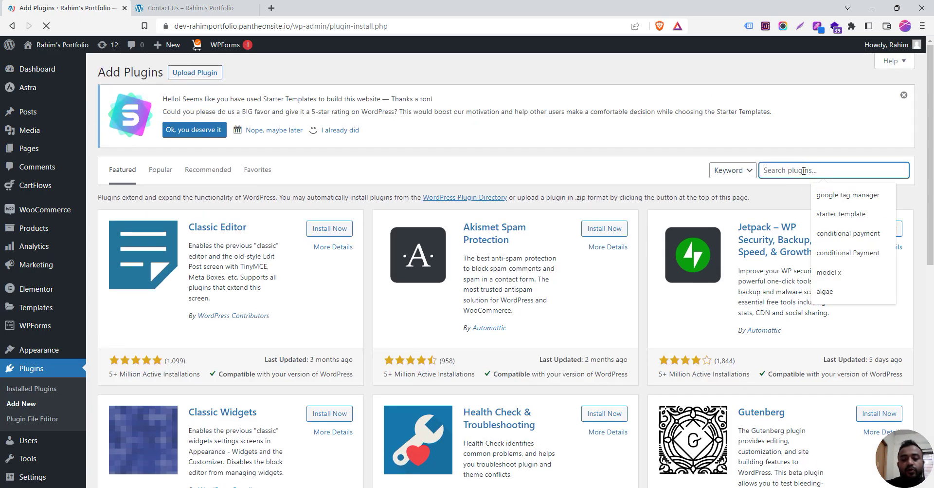
text(contact form 7)
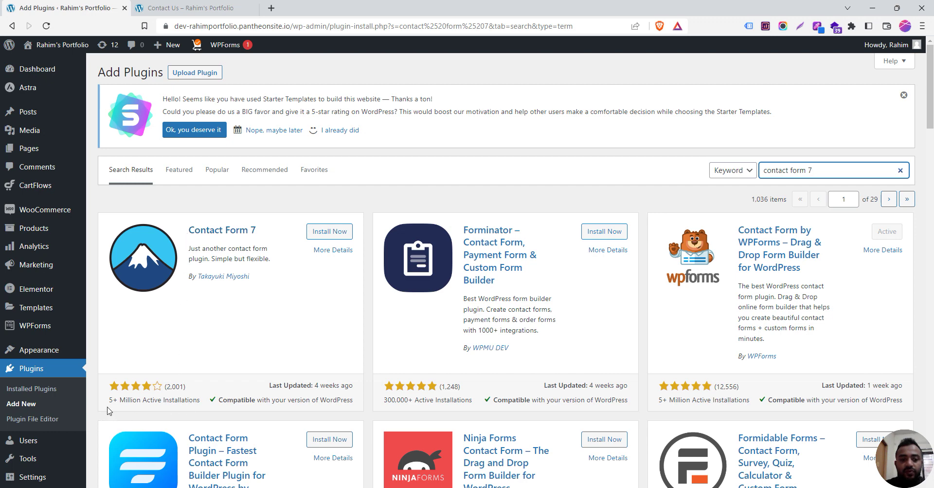
Install and activate the Contact Form 7 plugin.
drag(110, 403, 144, 402)
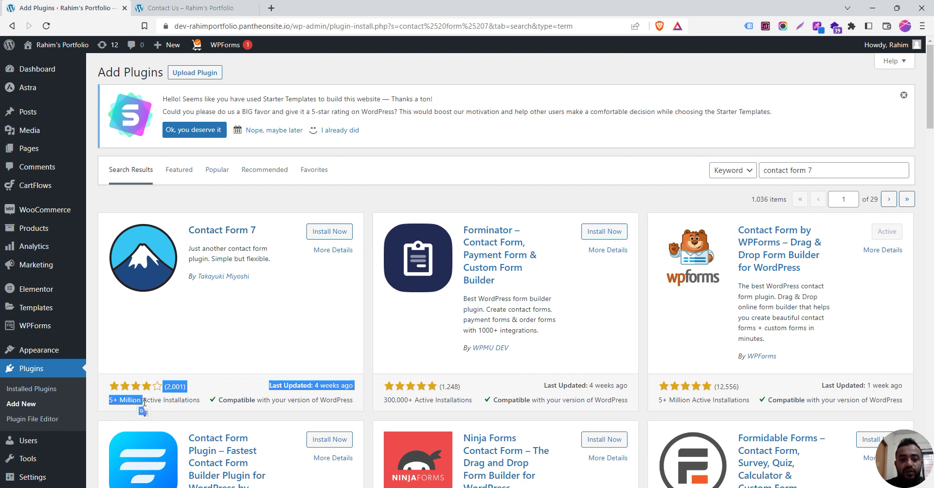
click(324, 231)
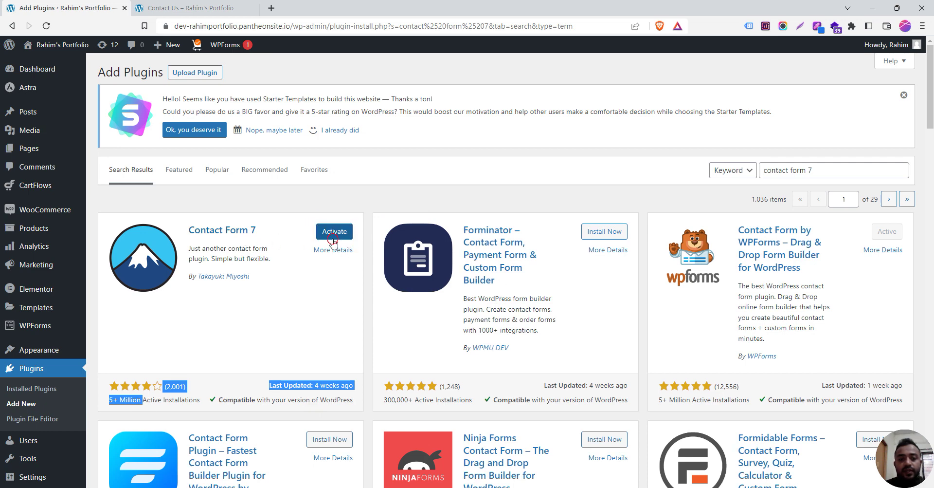
click(333, 237)
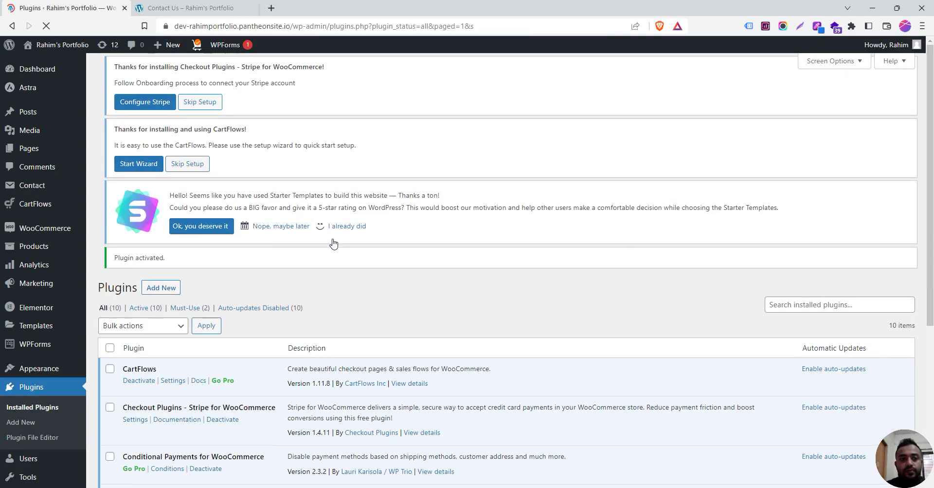
Open the Contact Form 7 settings from the installed plugins and select the shortcode of Contact form 1.
scroll(353, 269, down, 5)
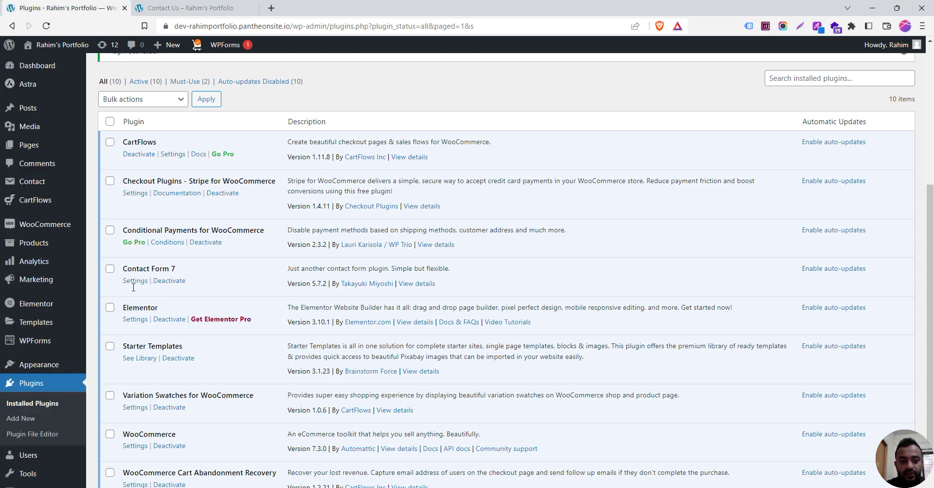
click(133, 283)
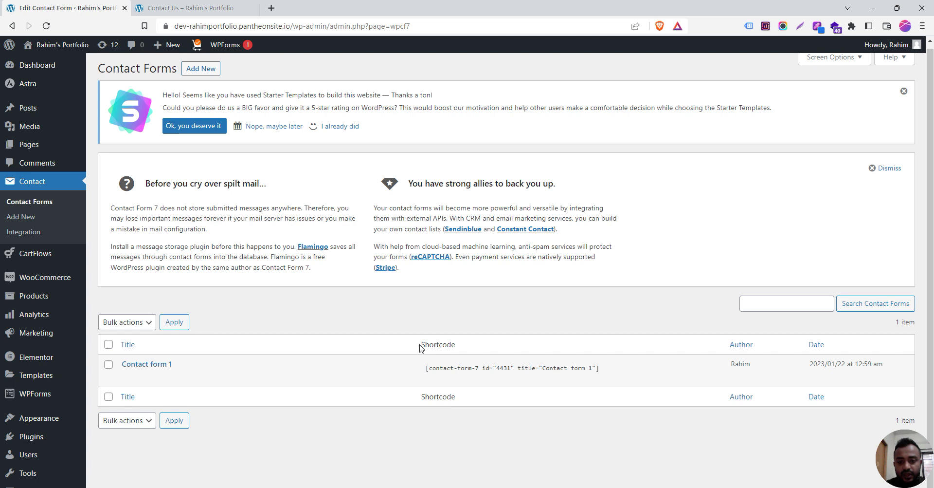
drag(420, 348, 467, 345)
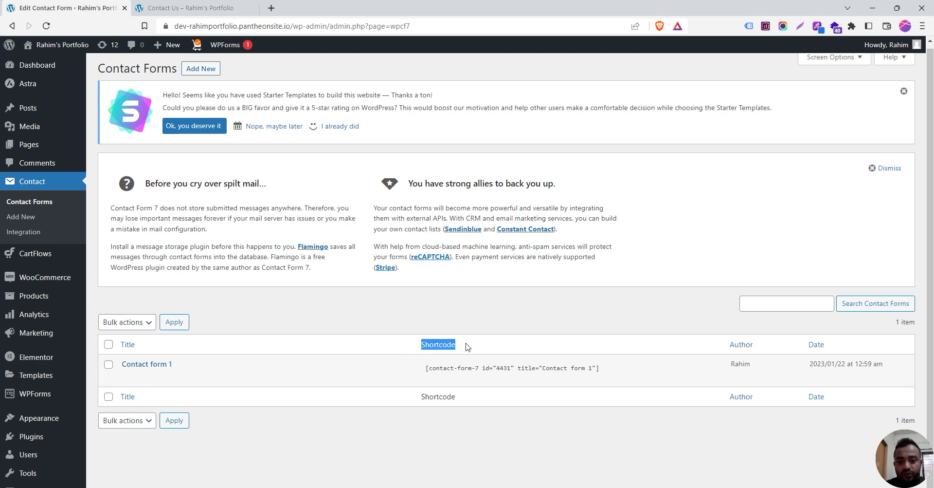
click(453, 370)
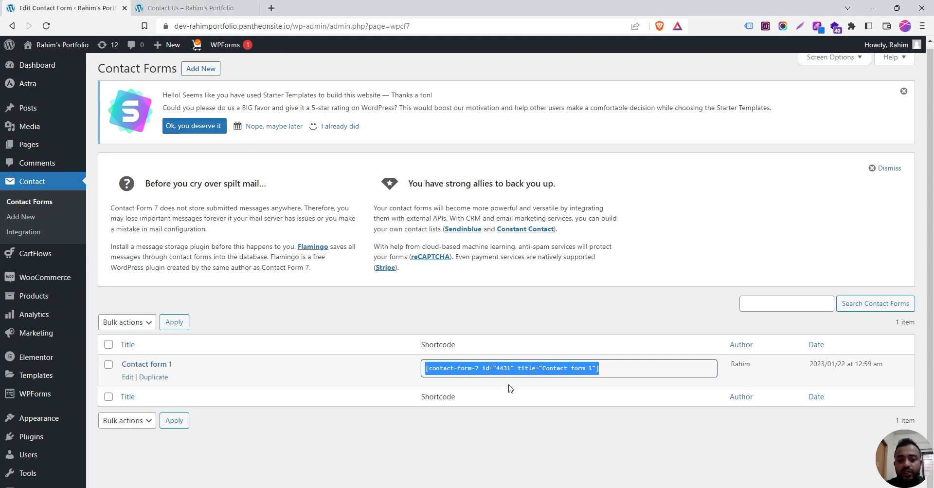
Switch back to the Contact Us page and open it for editing with Elementor.
click(190, 4)
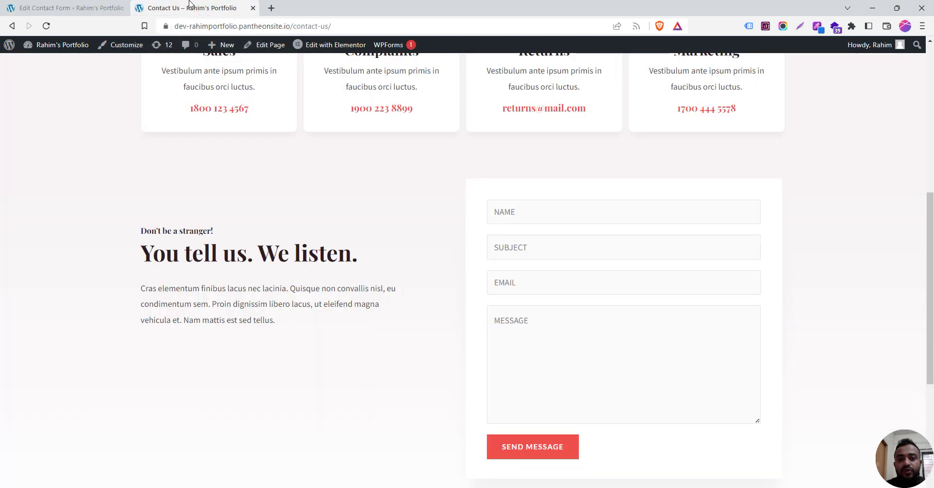
mouse_move(314, 46)
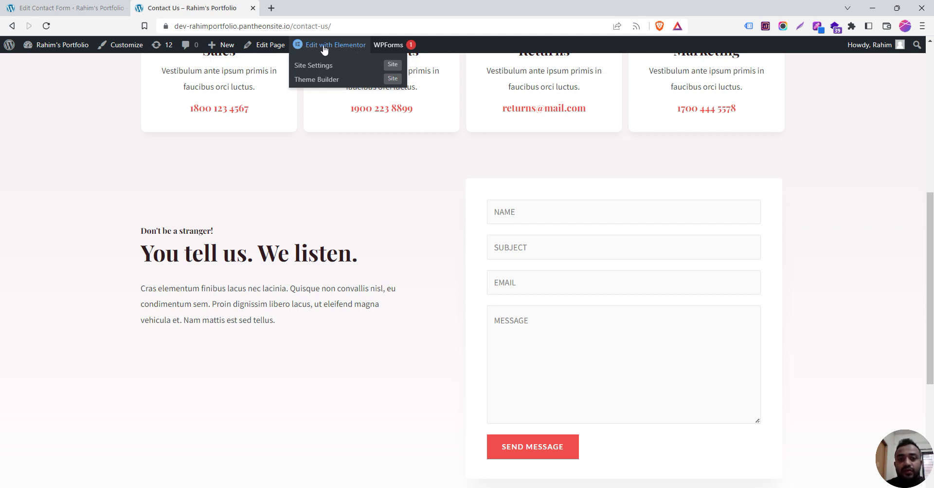
click(324, 47)
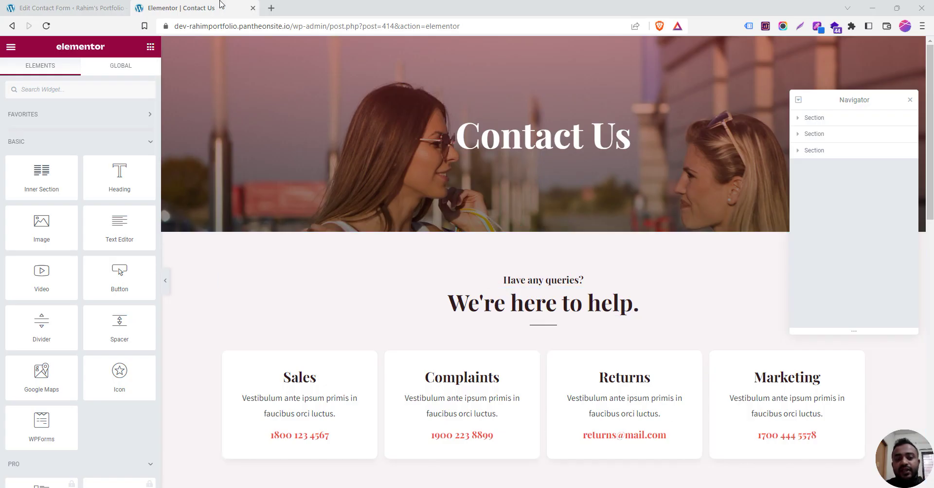
scroll(549, 237, down, 3)
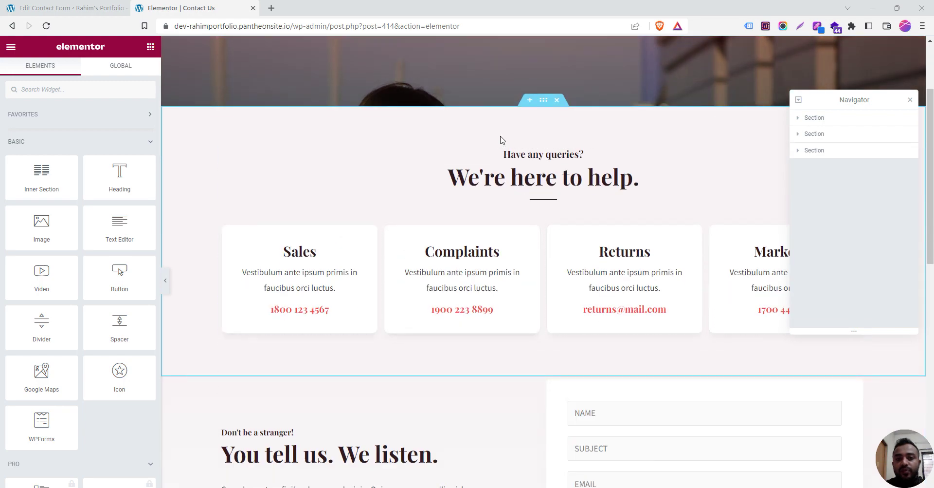
Close the Navigator and delete the existing WPForms shortcode form beside the "You tell us. We listen." heading.
scroll(501, 142, up, 3)
scroll(608, 236, down, 10)
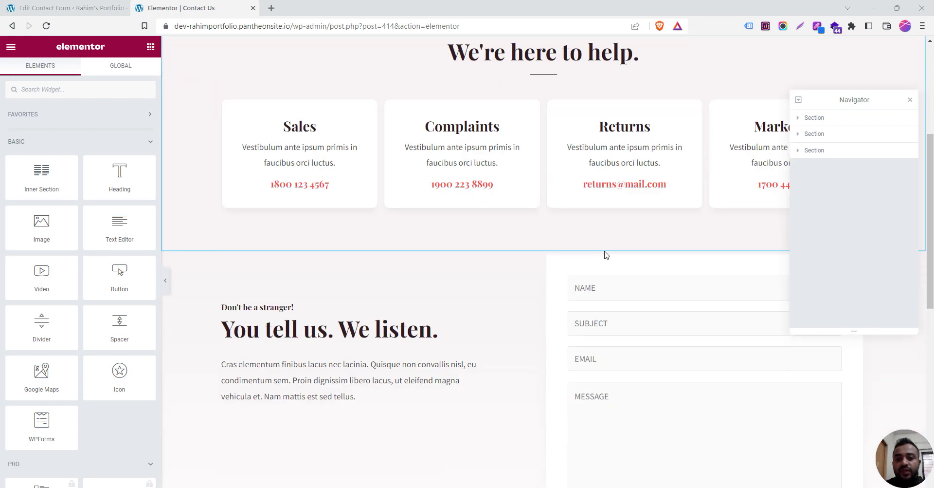
scroll(609, 232, up, 3)
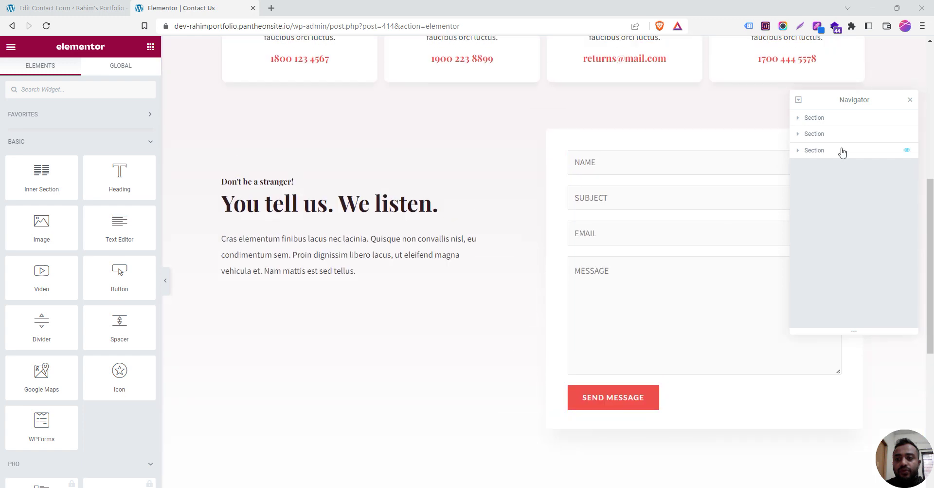
click(909, 102)
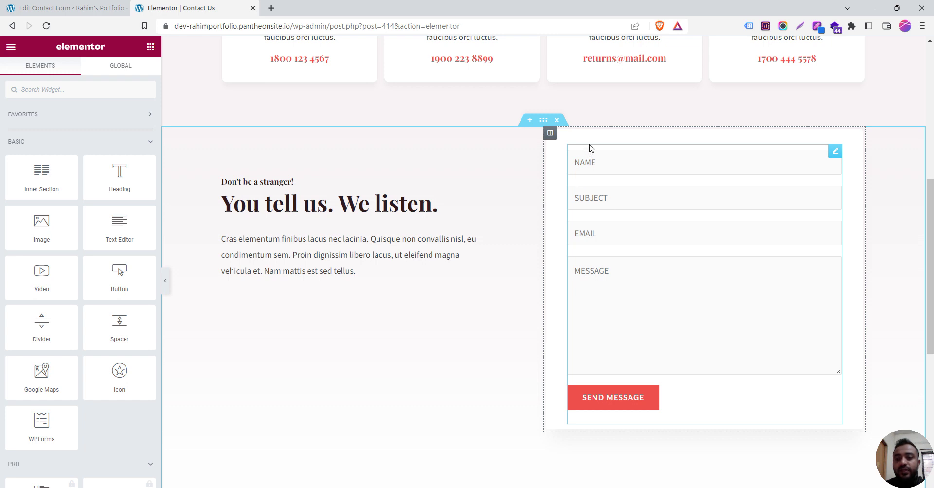
click(602, 158)
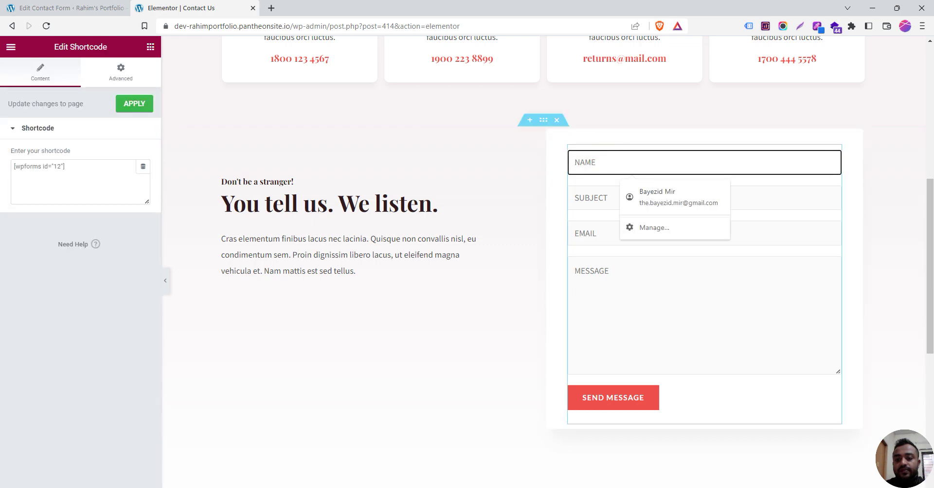
click(610, 161)
click(601, 148)
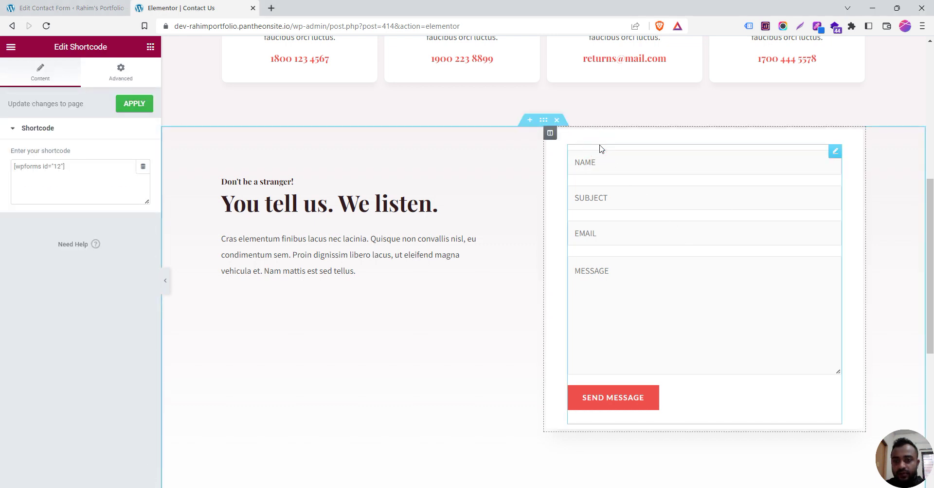
click(594, 202)
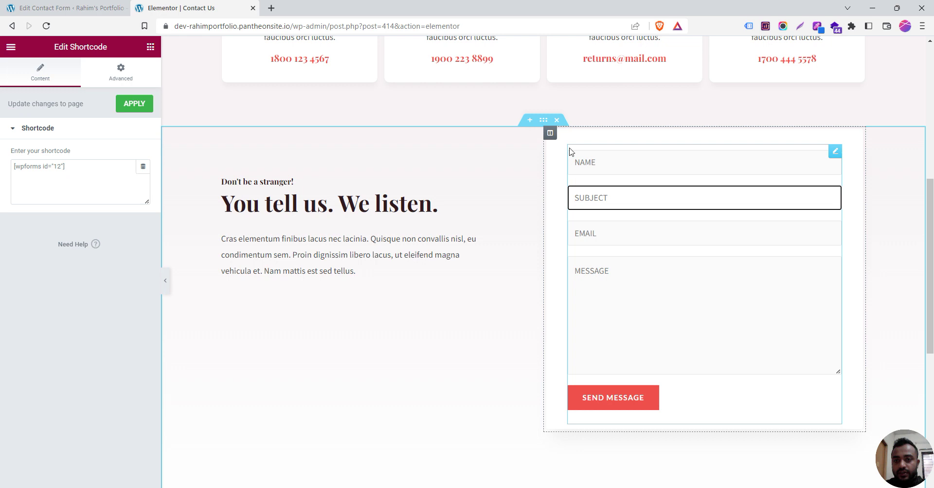
click(584, 148)
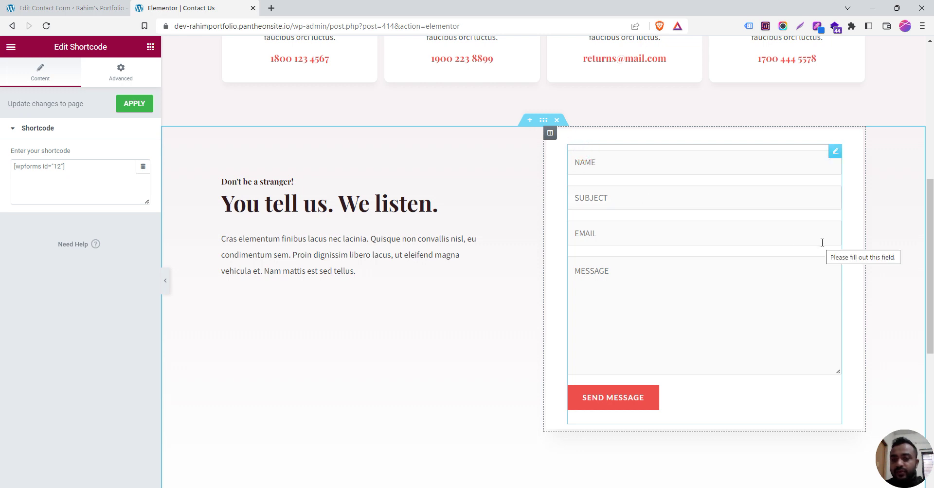
key(Delete)
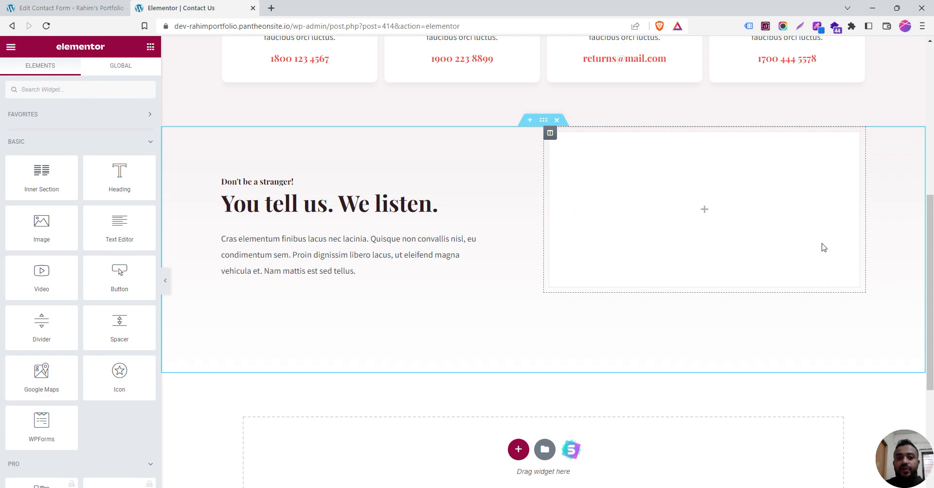
Copy the full shortcode of Contact form 1 from the Contact Forms list and return to the Elementor page.
click(78, 6)
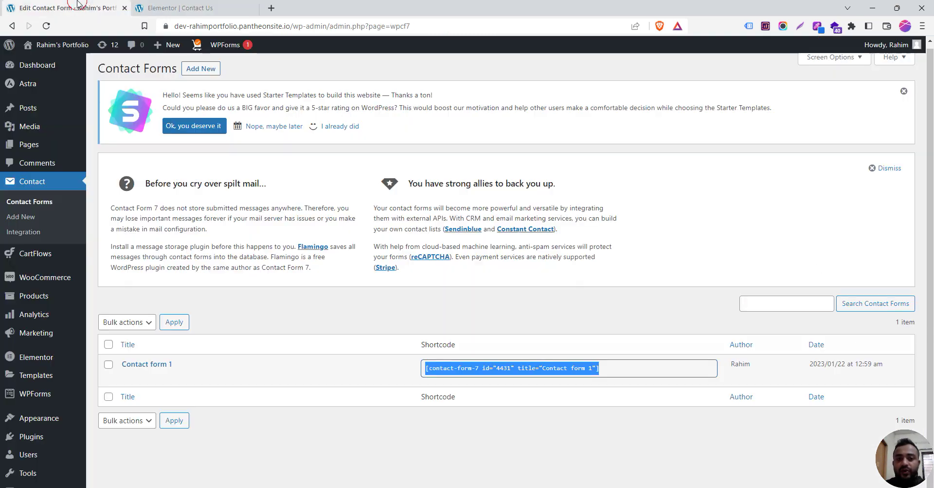
click(599, 367)
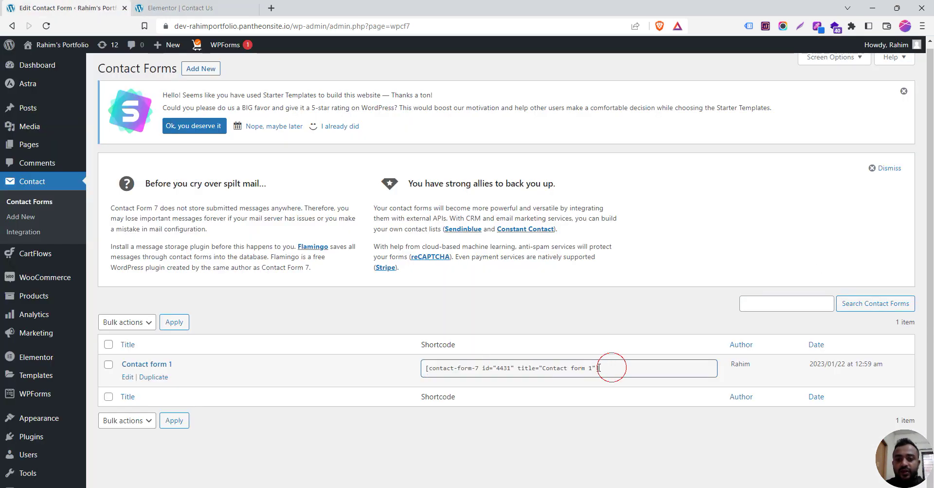
drag(599, 367, 397, 371)
key(ctrl+c)
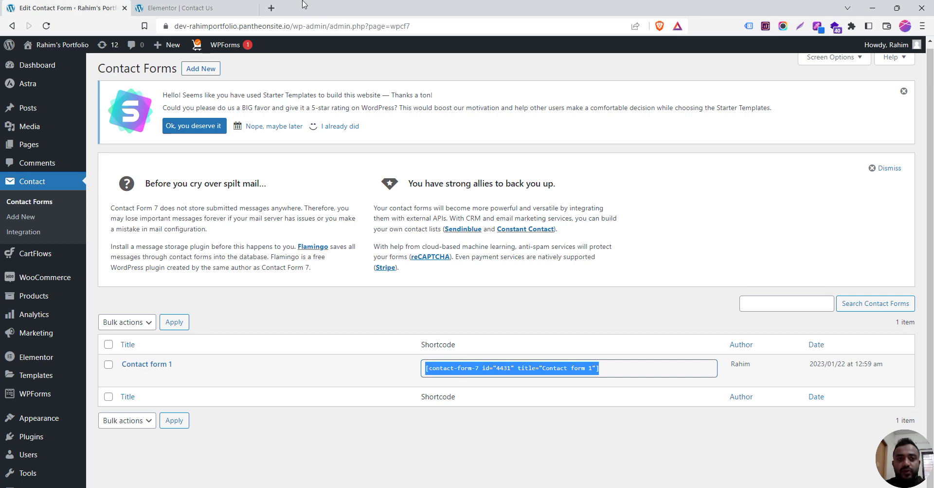
click(199, 7)
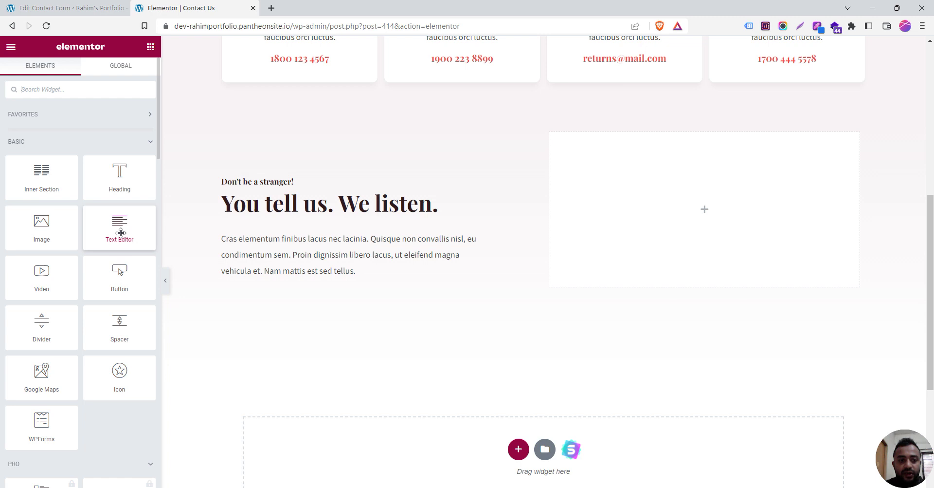
Add a Text Editor widget to the emptied column and replace its placeholder text with [contact-form-7 id="4431" title="Contact form 1"].
drag(121, 233, 120, 231)
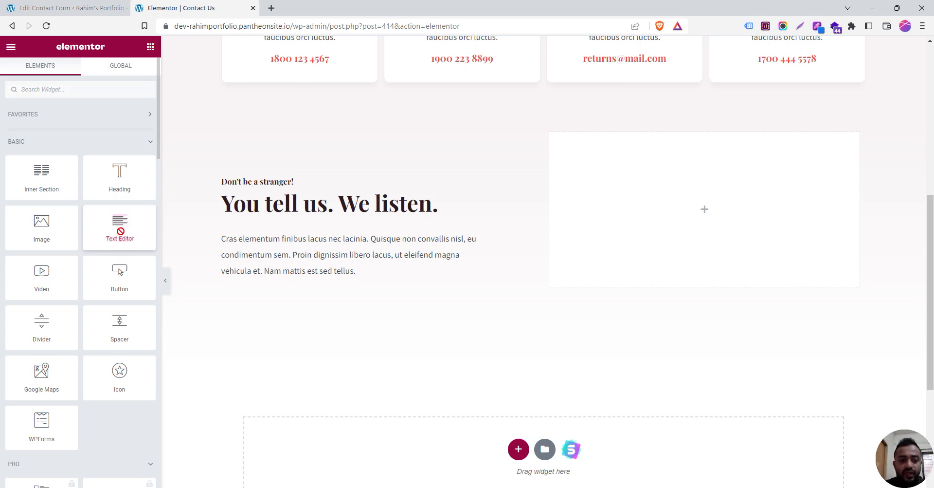
drag(120, 231, 878, 280)
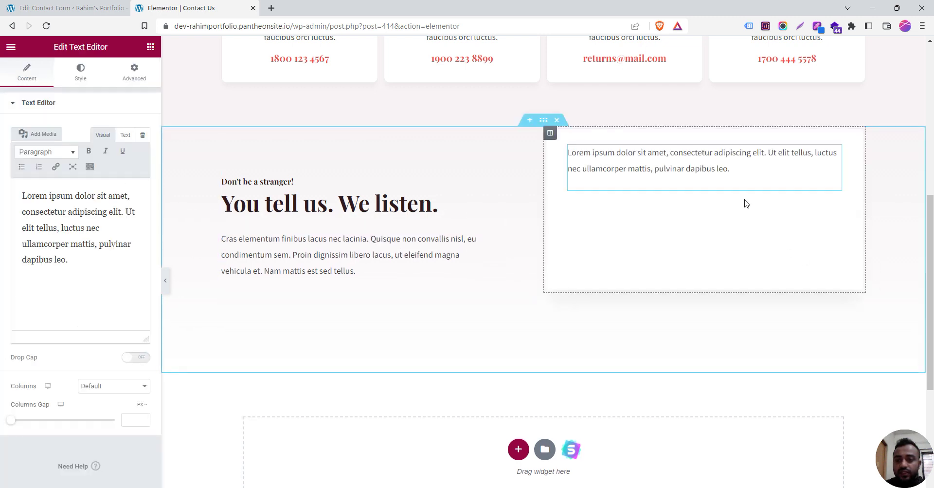
drag(739, 169, 563, 139)
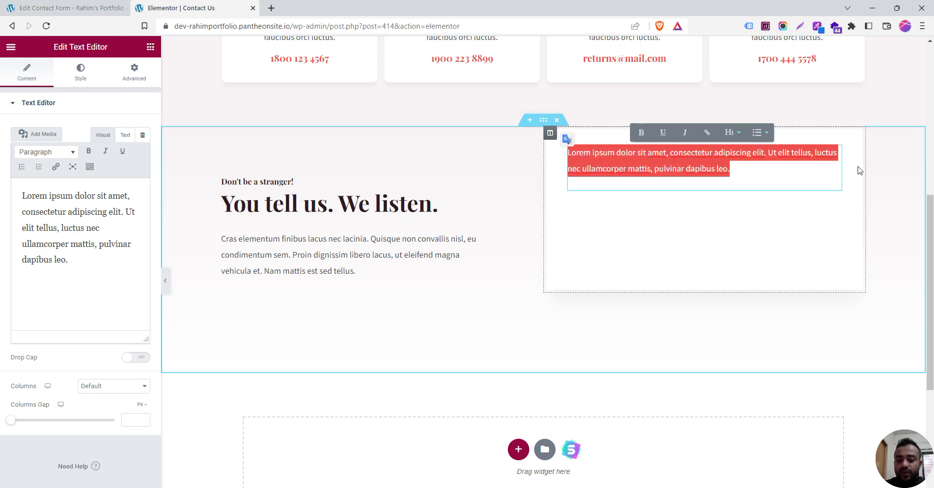
key(BackSpace)
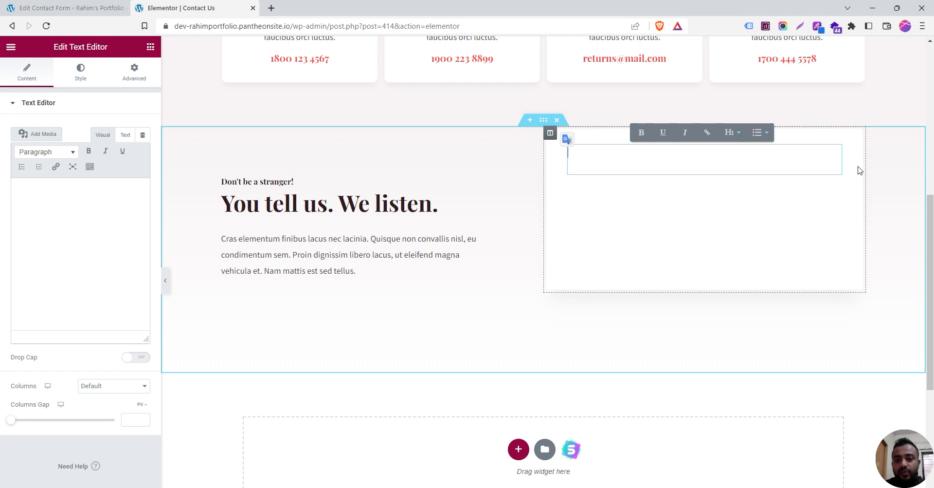
key(ctrl+v)
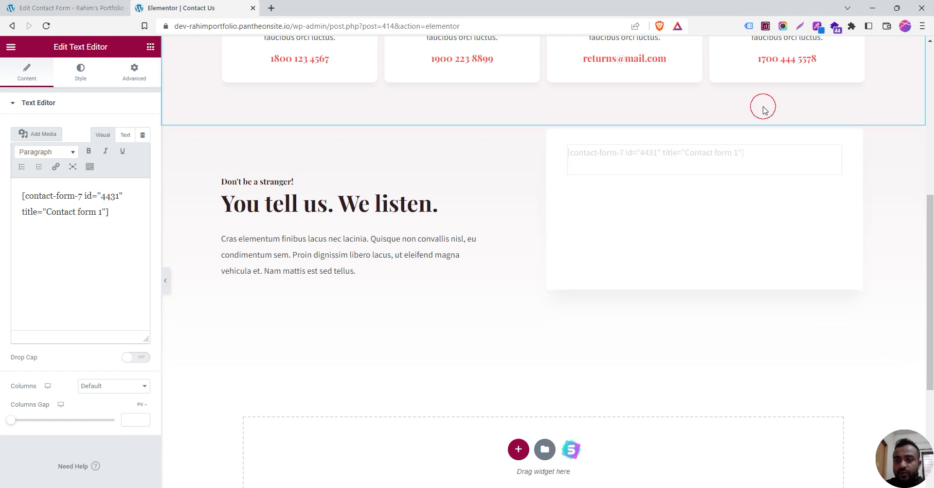
Review the embedded contact form's fields and submit button, and the page area beneath them.
scroll(716, 326, down, 5)
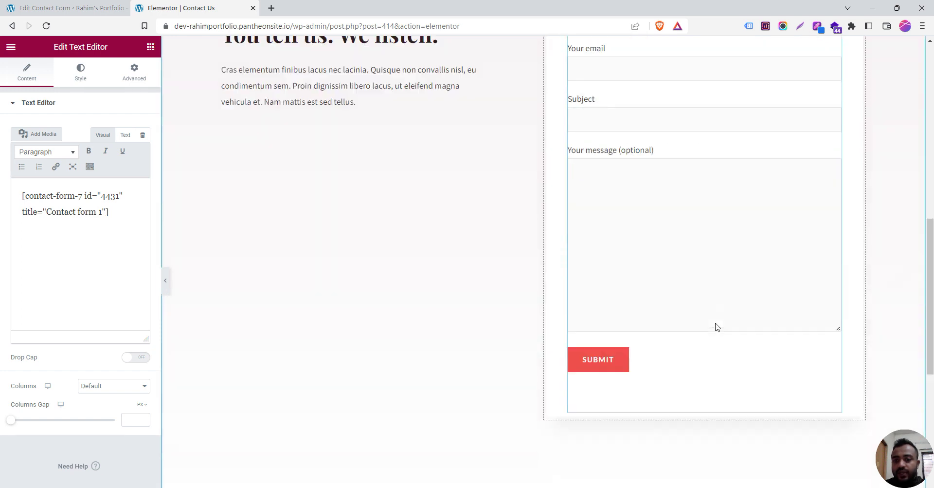
scroll(716, 326, up, 5)
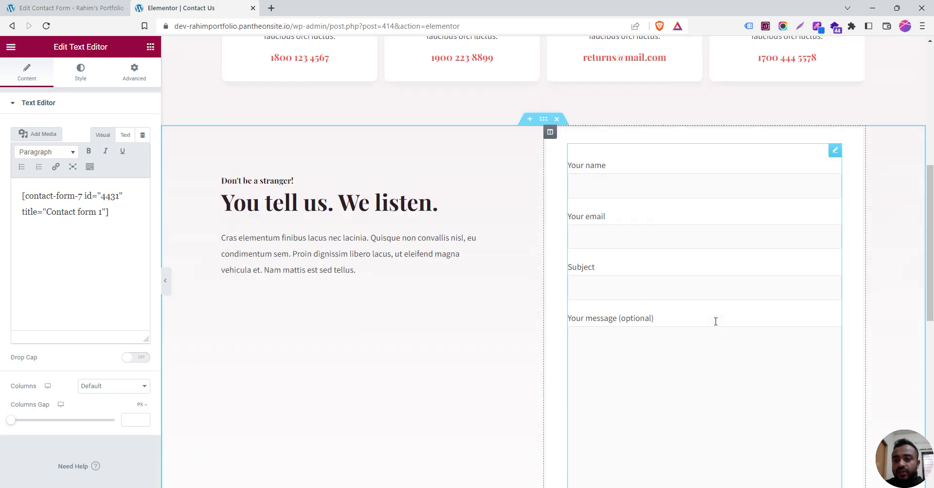
scroll(741, 363, down, 3)
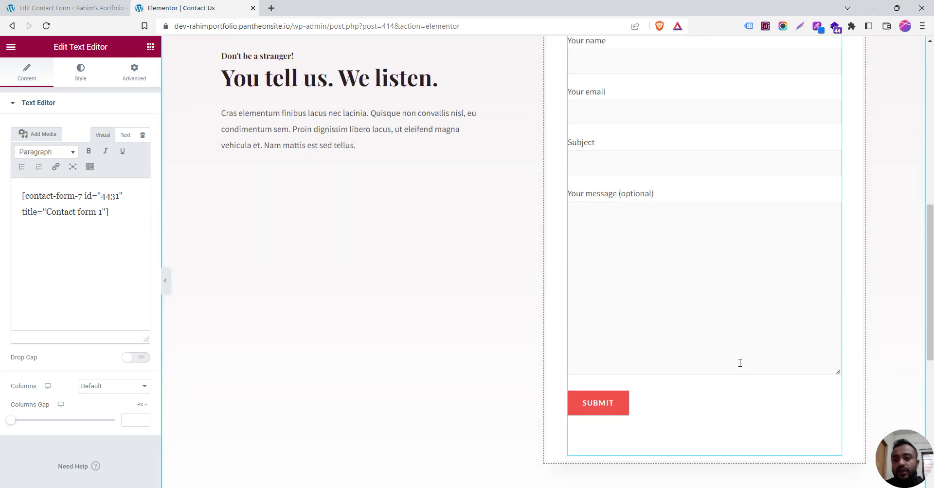
scroll(706, 310, down, 8)
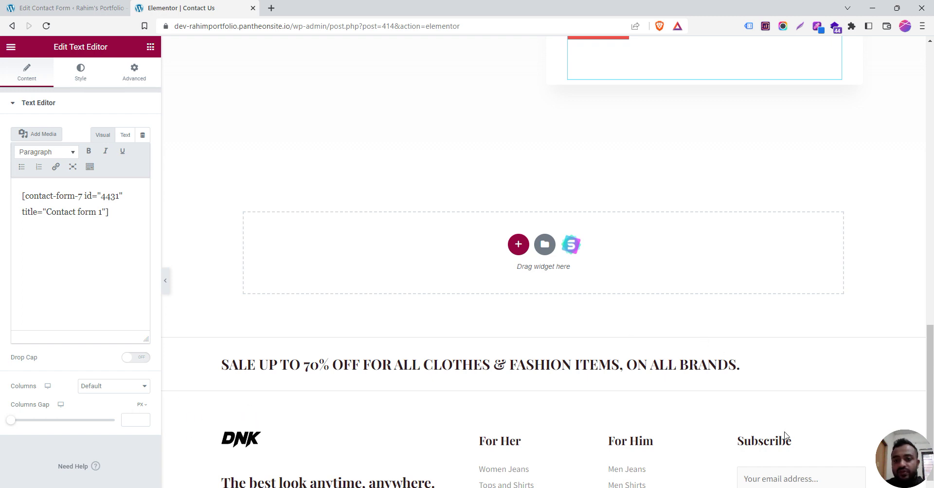
scroll(785, 434, up, 7)
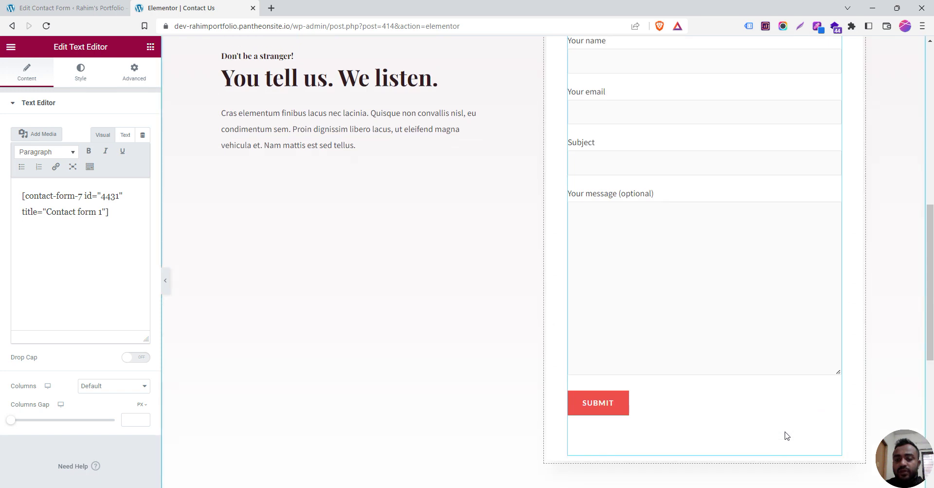